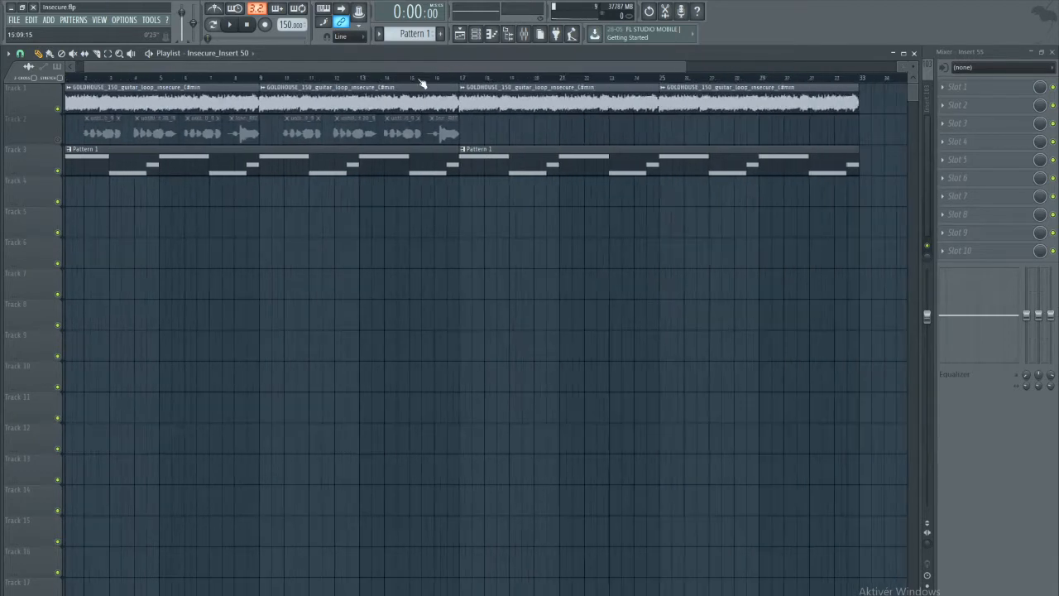
# In the audio settings, choose Focusrite USB (Focusrite USB Audio) as the FL Studio ASIO driver's input device and close the settings.
pyautogui.click(136, 22)
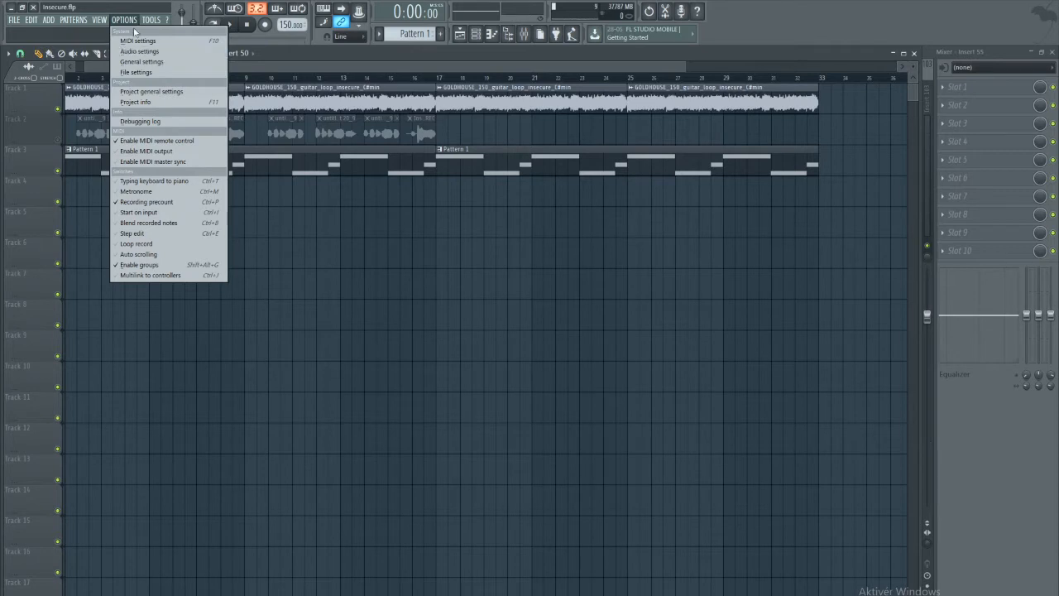
pyautogui.click(139, 51)
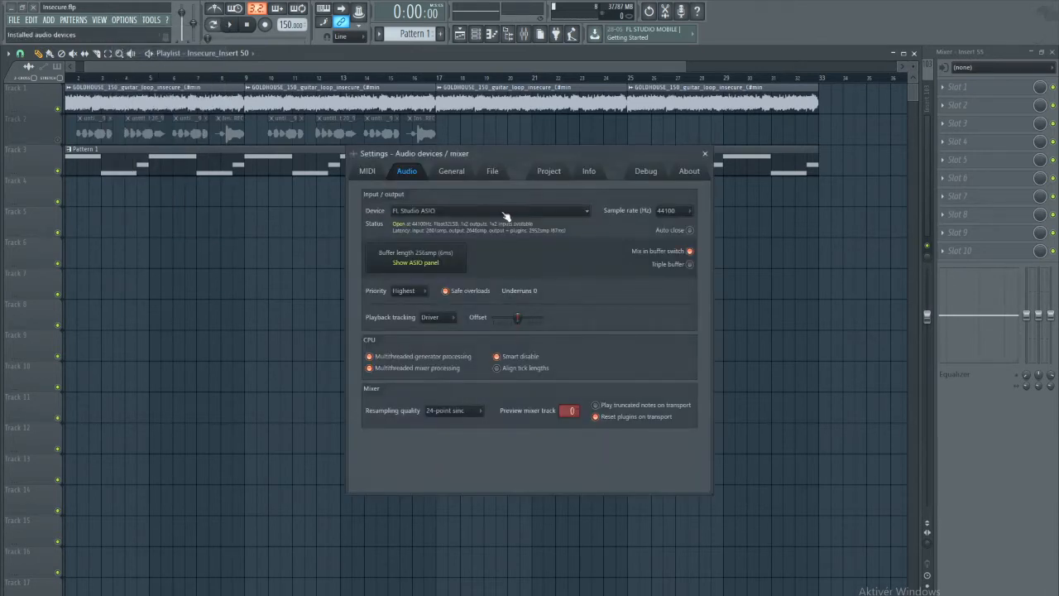
pyautogui.click(421, 264)
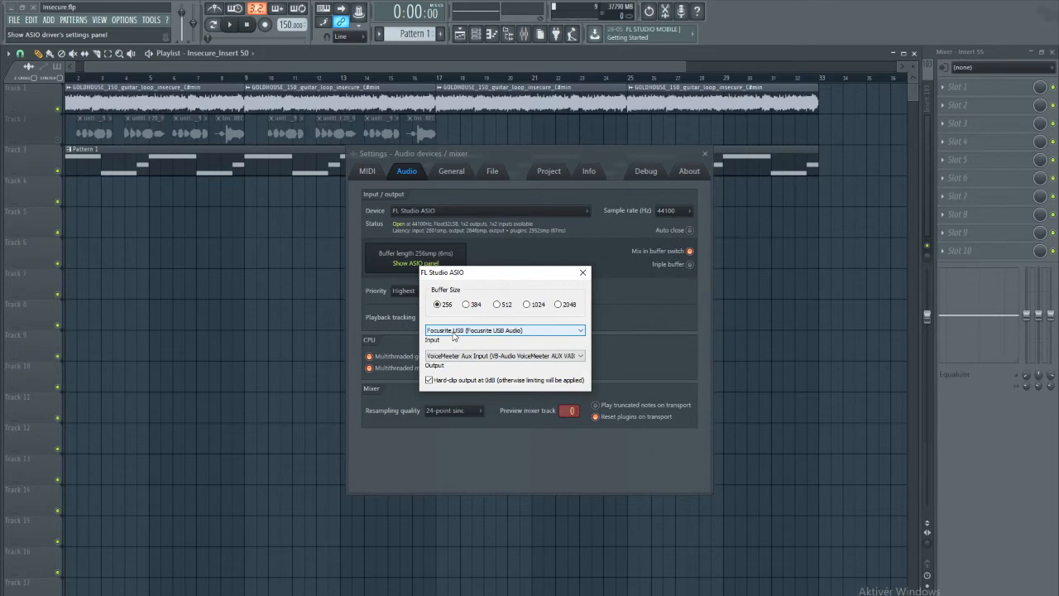
pyautogui.click(453, 330)
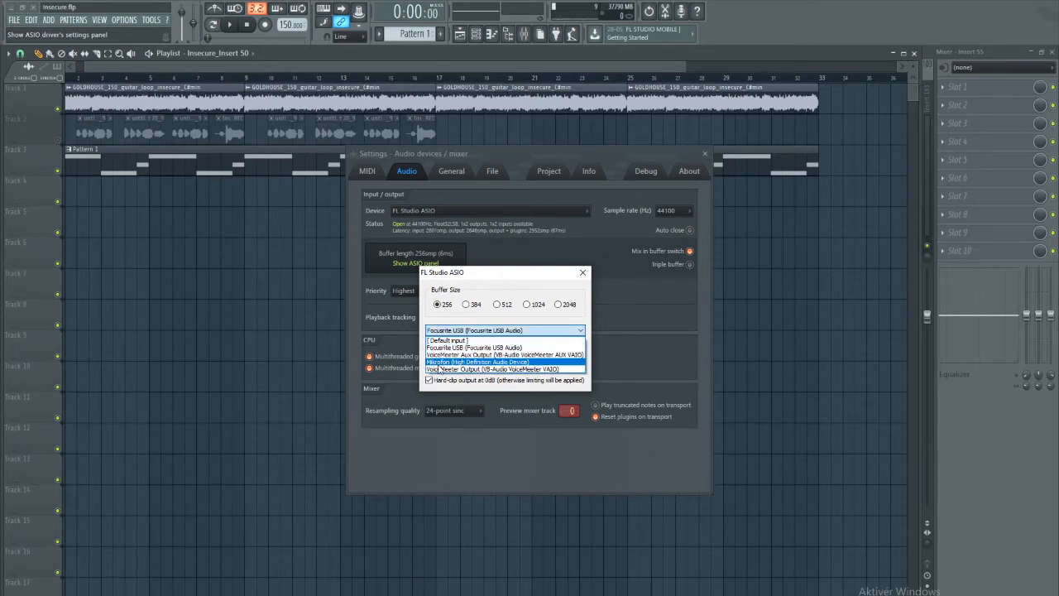
pyautogui.click(456, 363)
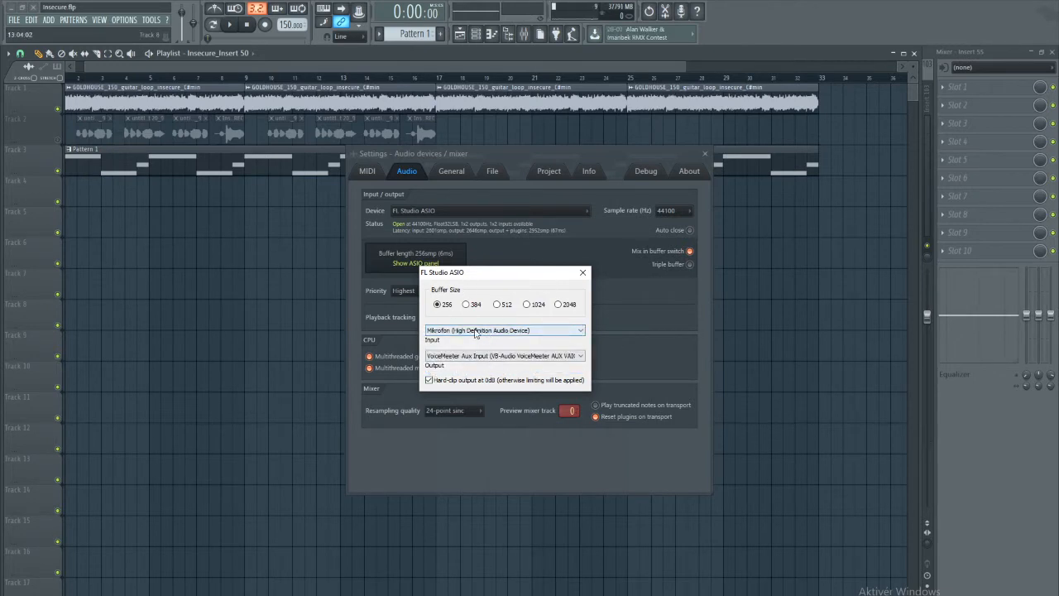
pyautogui.click(475, 334)
pyautogui.click(458, 339)
pyautogui.click(582, 273)
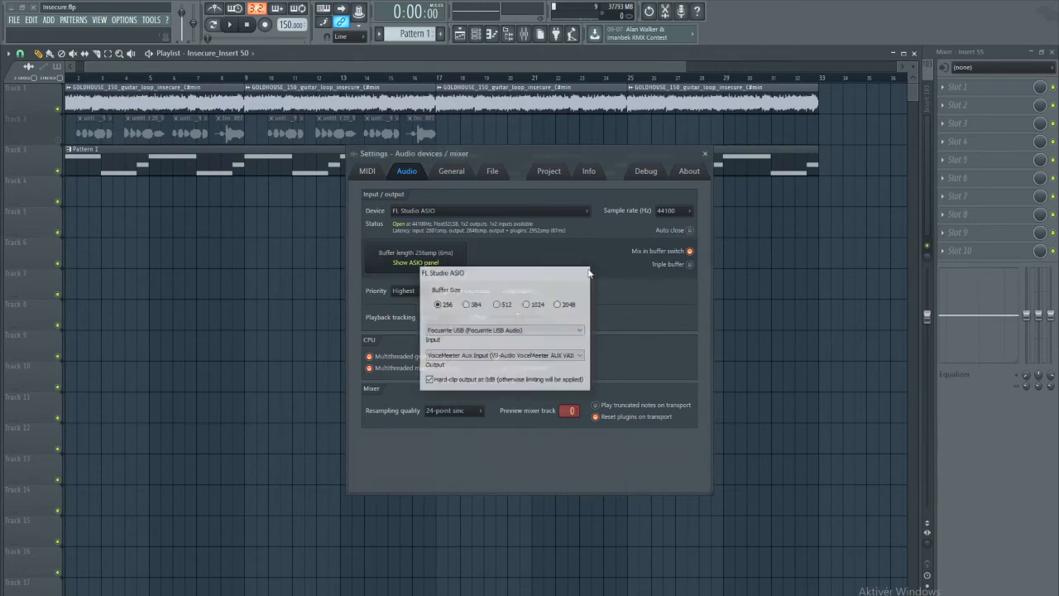
pyautogui.click(704, 154)
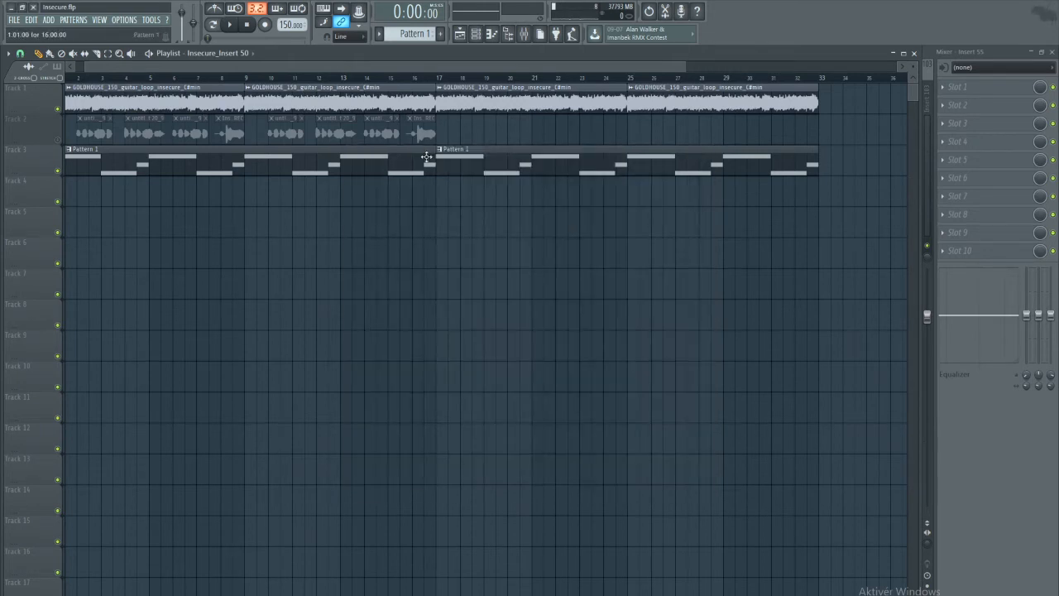
# Reopen the settings to check the audio device page and close them.
pyautogui.press('F10')
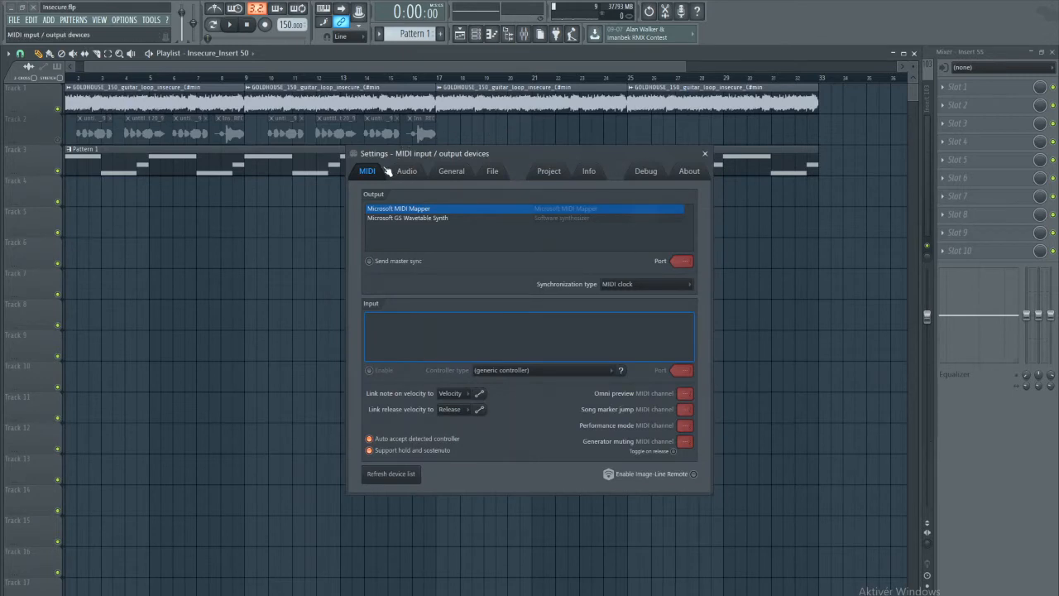
pyautogui.click(403, 171)
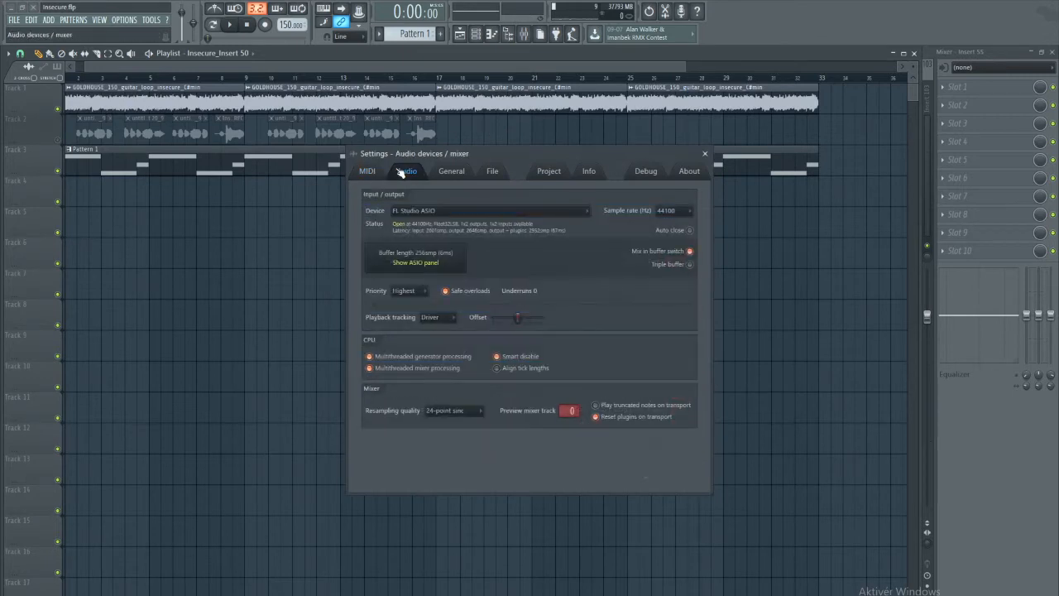
pyautogui.click(704, 153)
# Bring up the mixer at Insert 44 and return to the playlist.
pyautogui.click(929, 86)
pyautogui.click(891, 91)
pyautogui.click(549, 134)
pyautogui.click(461, 35)
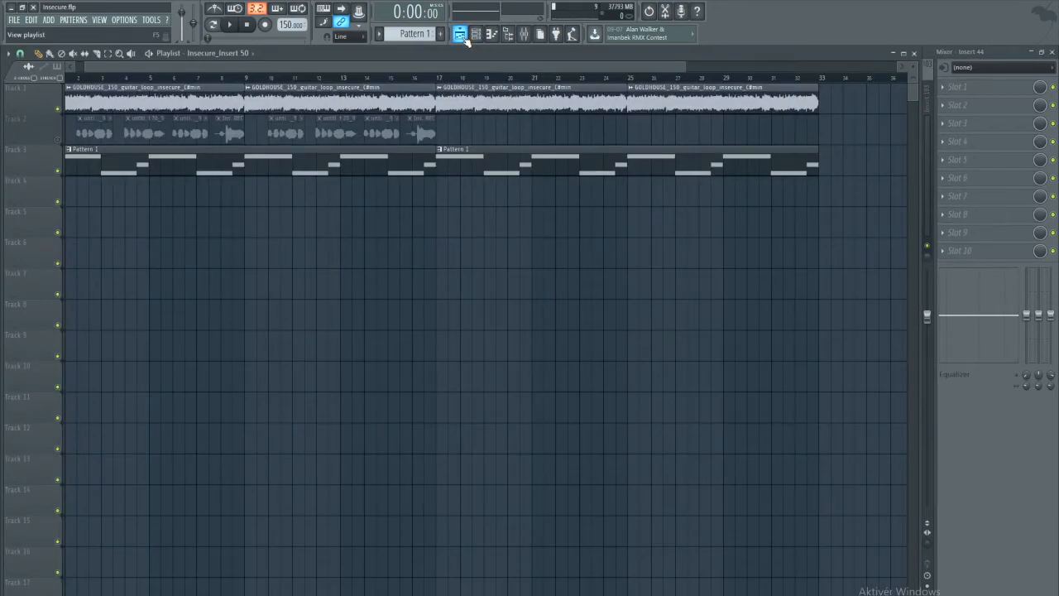
# Close the playlist and mixer windows so only the channel rack stays open.
pyautogui.click(915, 54)
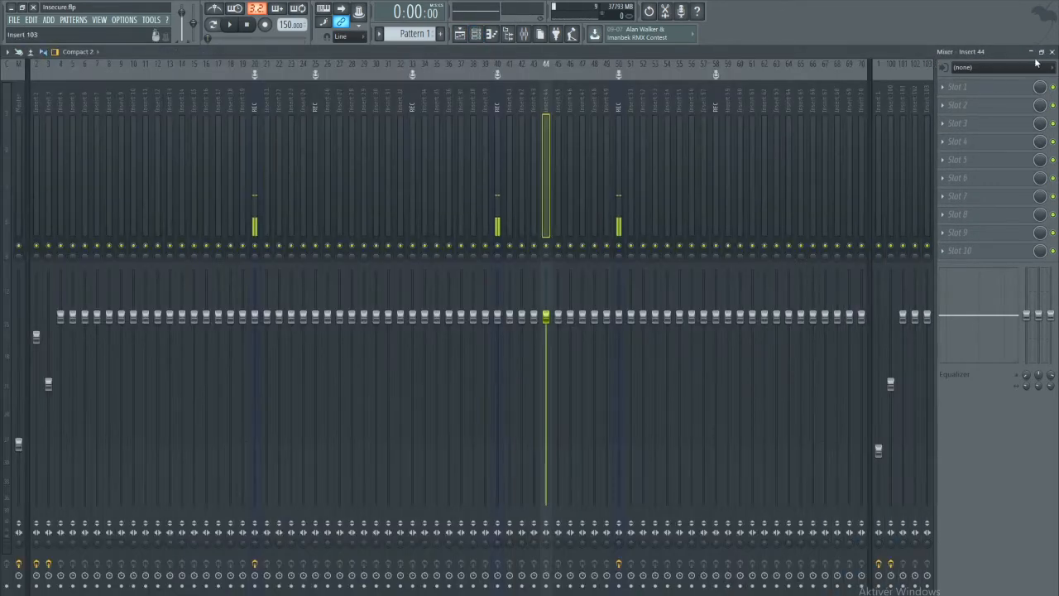
pyautogui.click(1052, 52)
pyautogui.click(377, 188)
pyautogui.moveTo(282, 91); pyautogui.dragTo(563, 191)
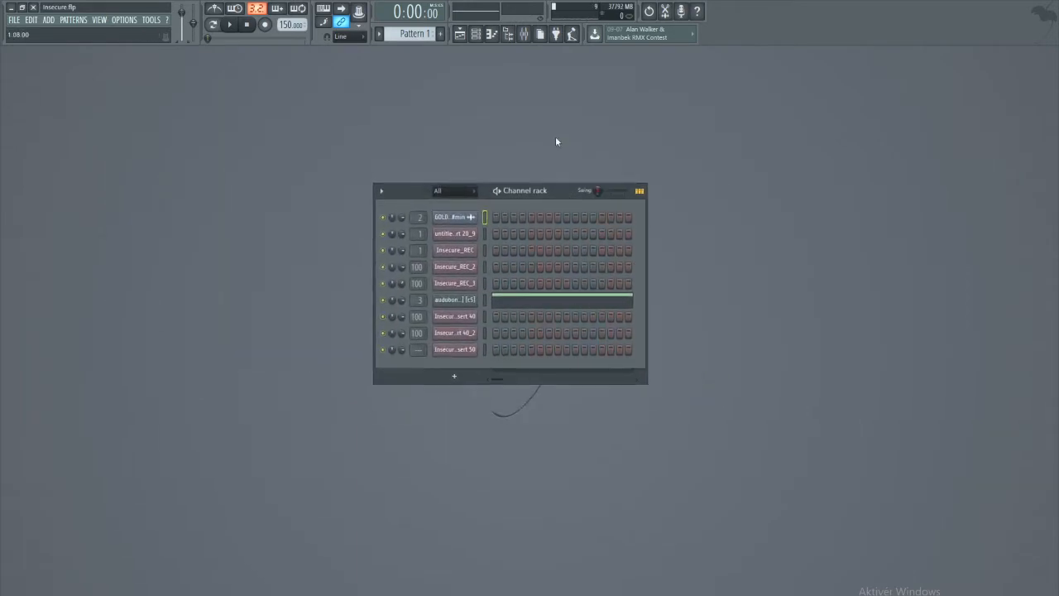
# Open the mixer, select Insert 30 and set its audio input to the mono FL Studio ASIO source In 1.
pyautogui.press('F9')
pyautogui.click(547, 157)
pyautogui.moveTo(548, 157); pyautogui.dragTo(373, 189)
pyautogui.click(964, 67)
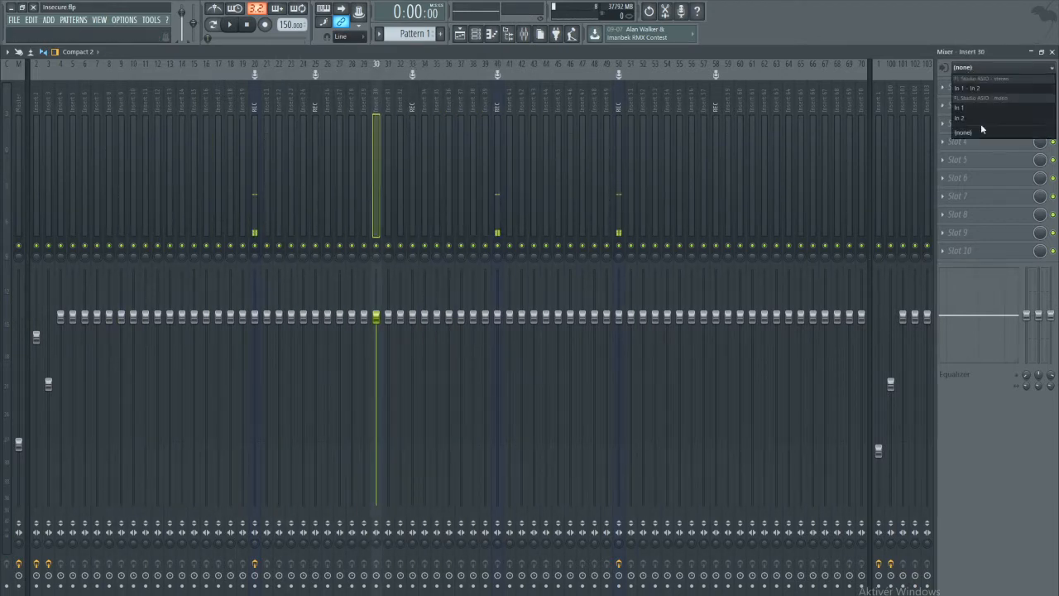
pyautogui.click(969, 106)
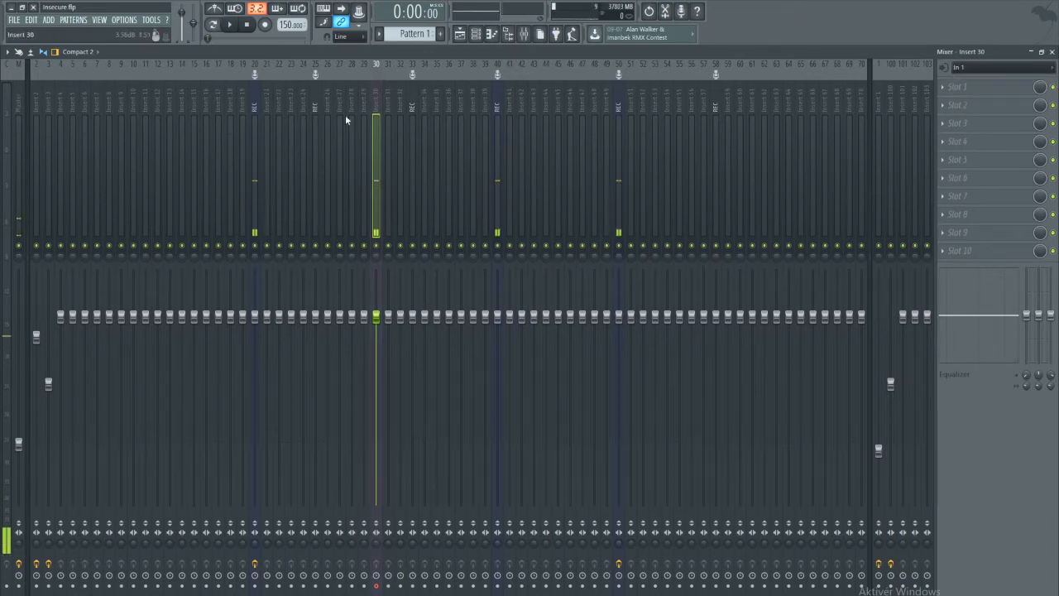
pyautogui.click(995, 73)
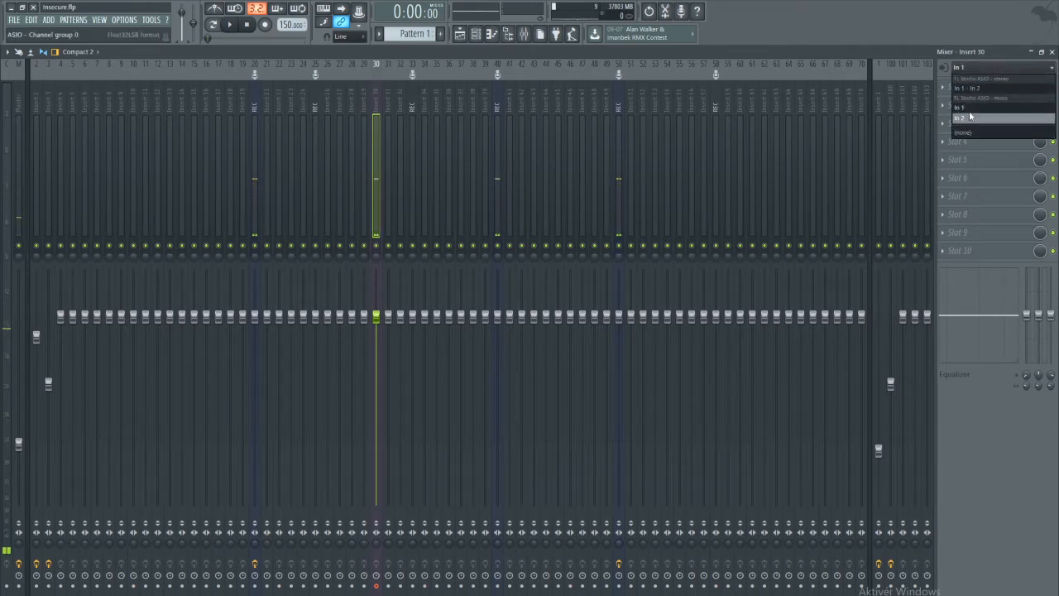
pyautogui.click(964, 109)
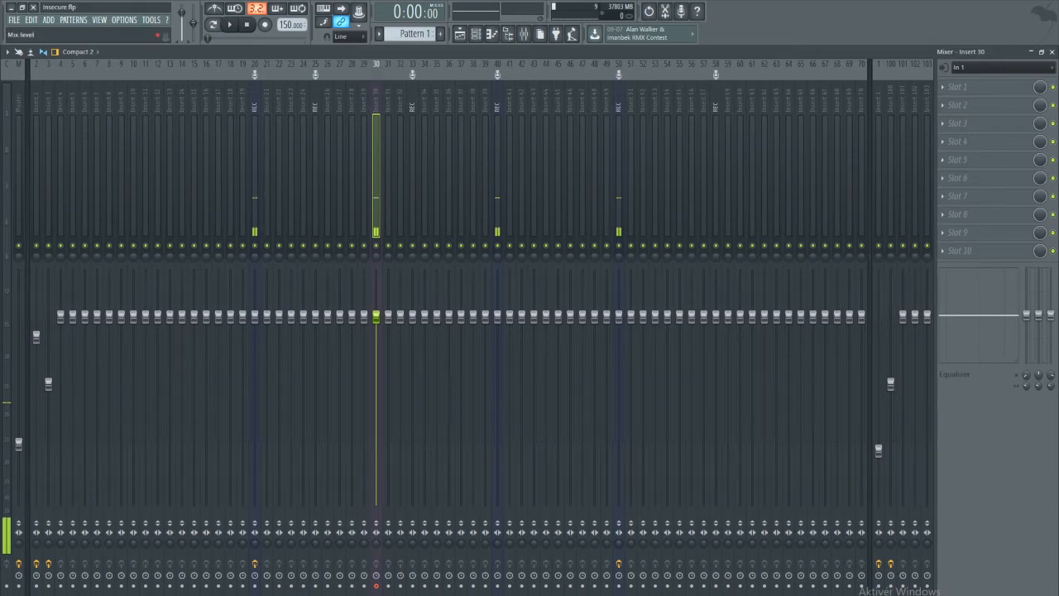
# Load Pitcher into the first effect slot of Insert 30, close its window and switch the effect off.
pyautogui.click(984, 86)
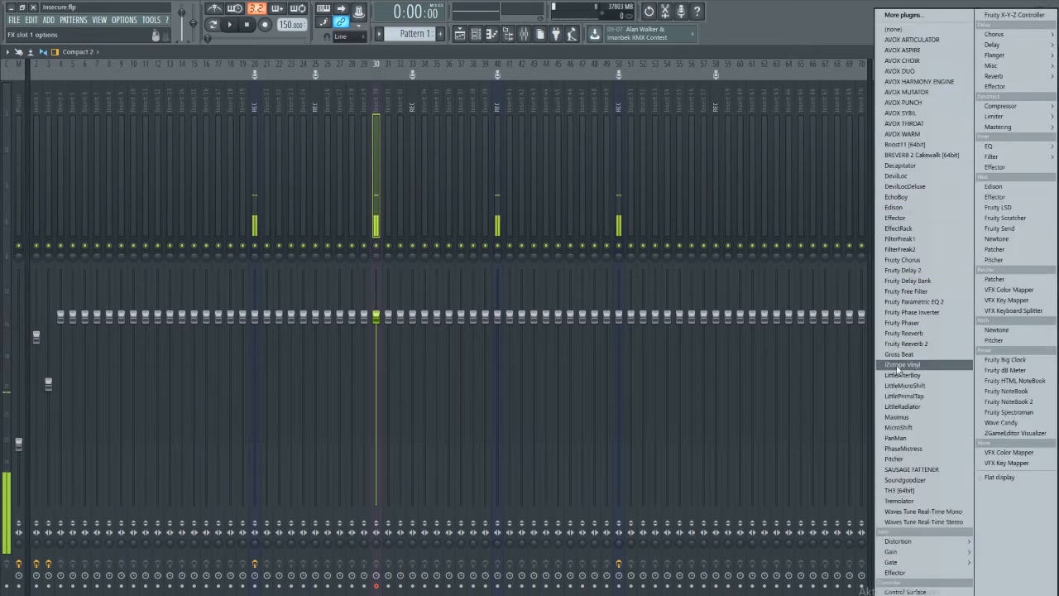
pyautogui.click(903, 459)
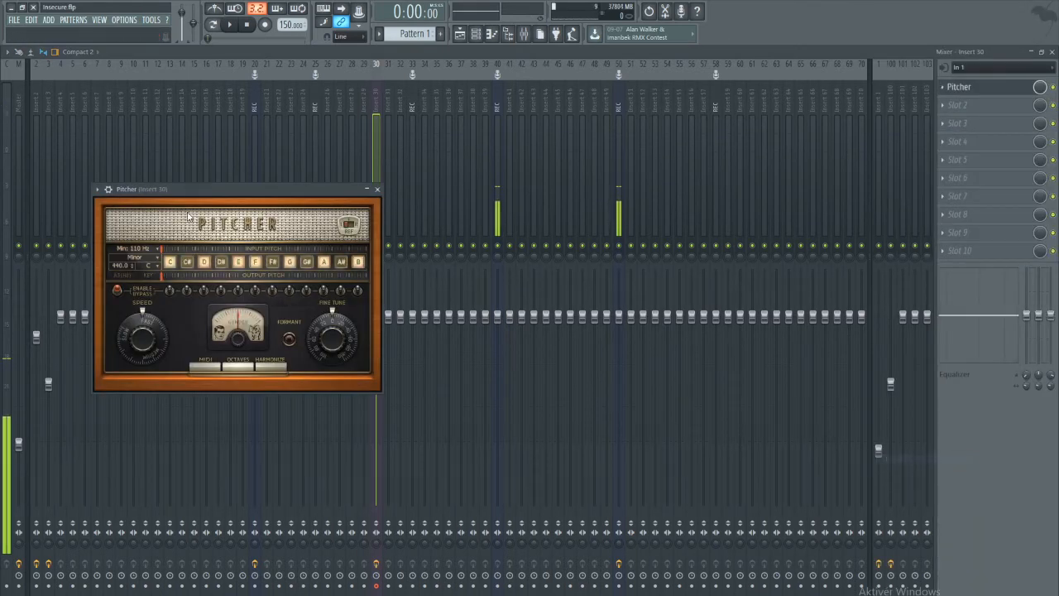
pyautogui.moveTo(142, 338); pyautogui.dragTo(142, 351)
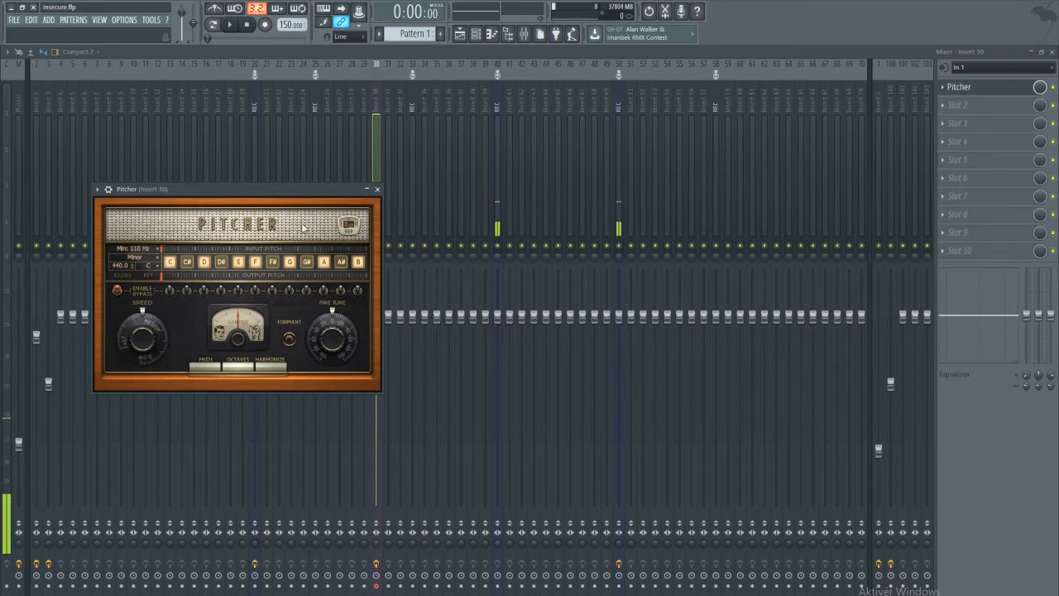
pyautogui.click(376, 189)
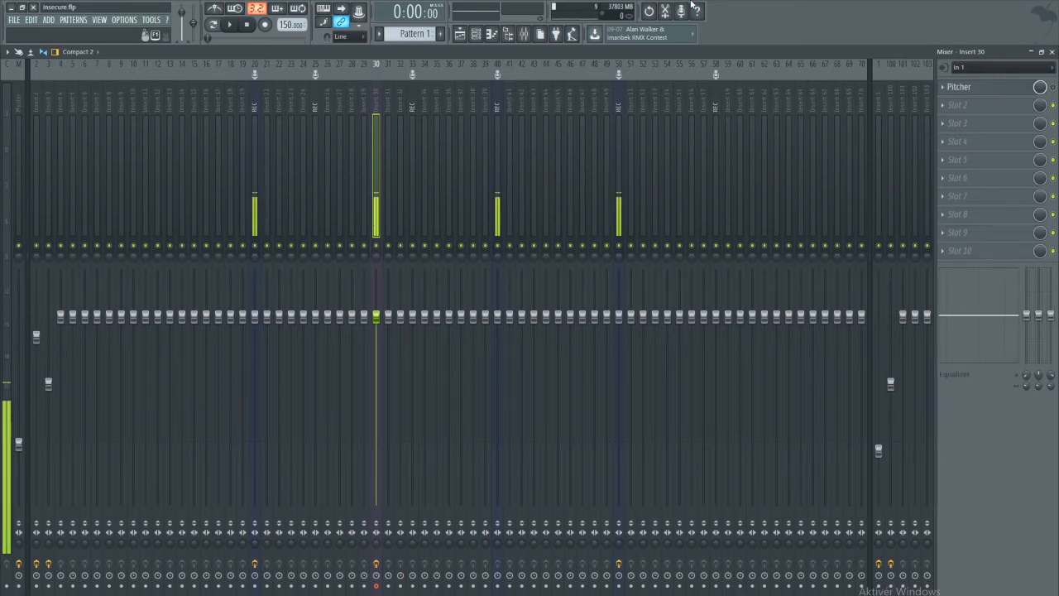
# Record about four bars of audio from the song's start into the playlist as an audio clip.
pyautogui.click(460, 33)
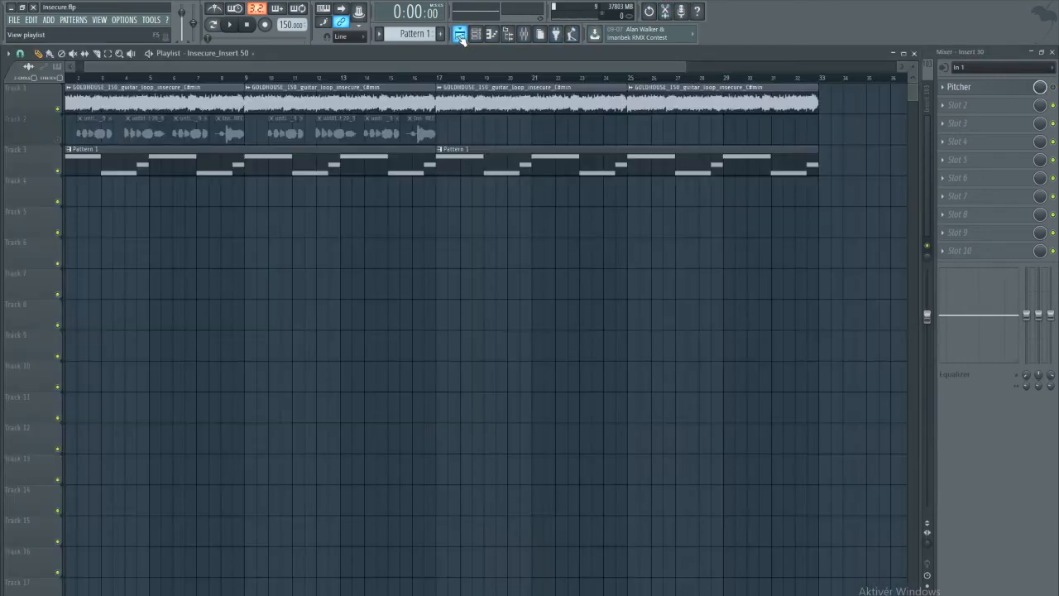
pyautogui.moveTo(309, 66); pyautogui.dragTo(297, 71)
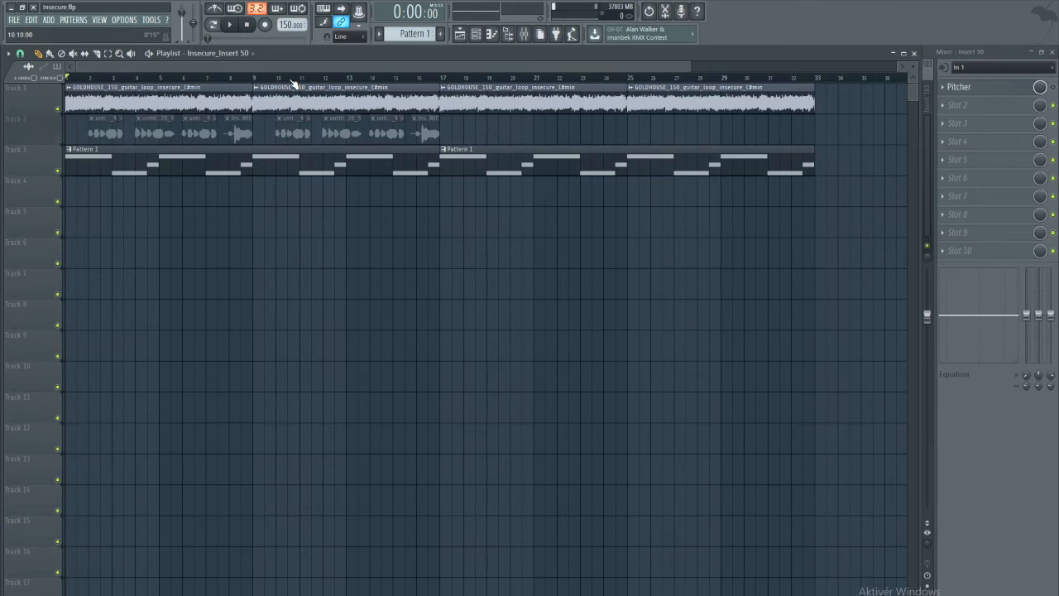
pyautogui.click(265, 26)
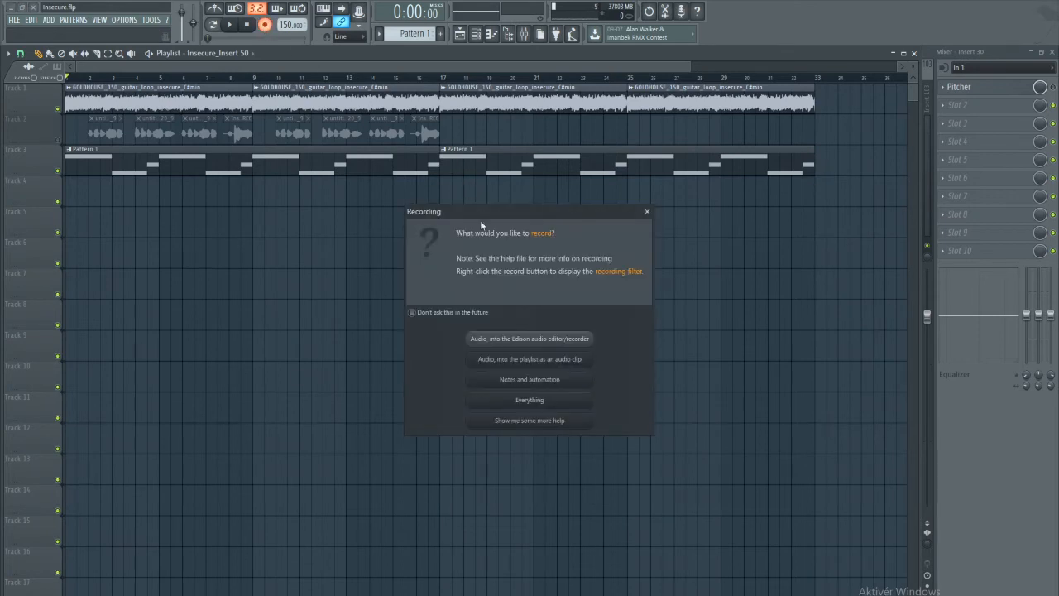
pyautogui.click(546, 363)
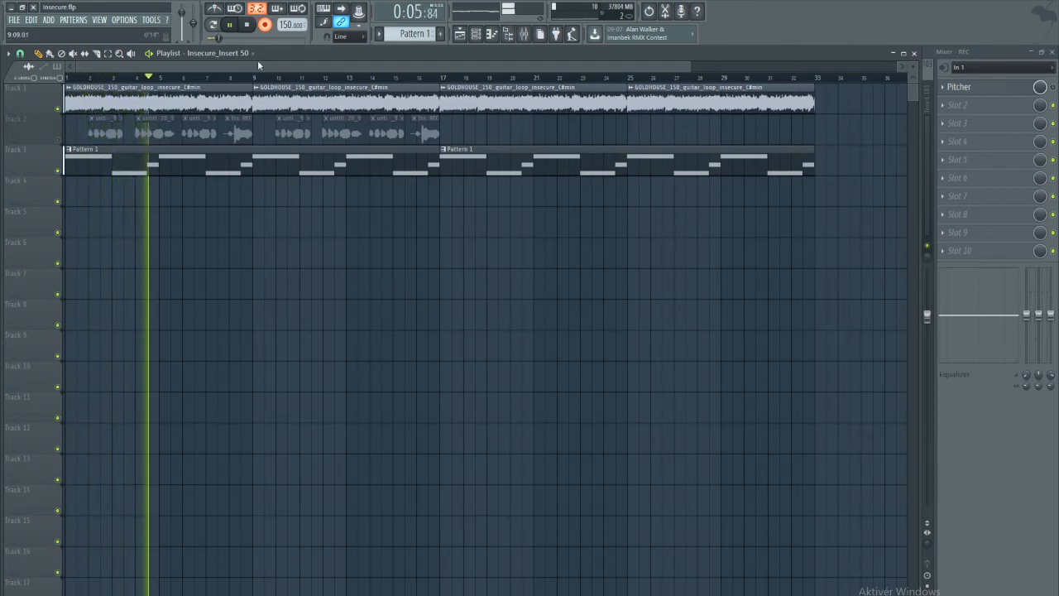
pyautogui.click(248, 27)
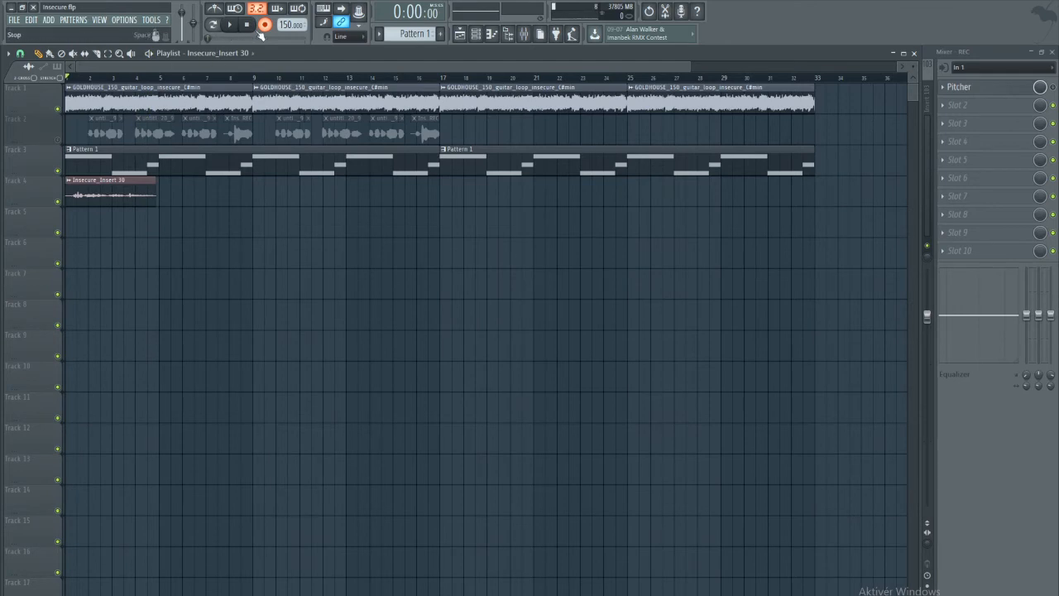
# Solo Track 4 and briefly play back the recorded vocal clip.
pyautogui.rightClick(57, 201)
pyautogui.press('space')
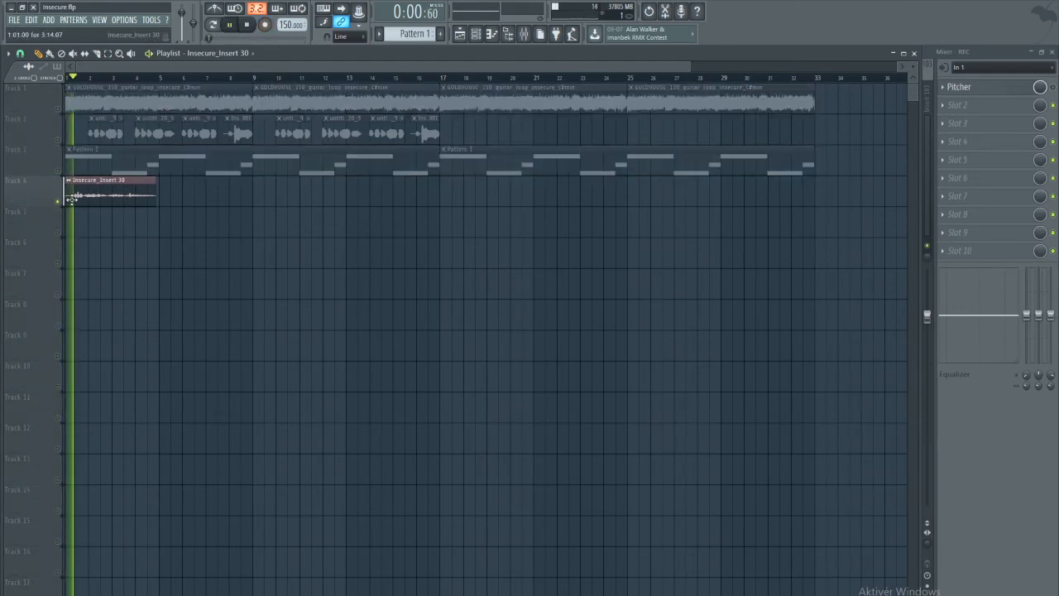
pyautogui.press('space')
# Bring the mixer to the front and select Insert 44.
pyautogui.click(914, 126)
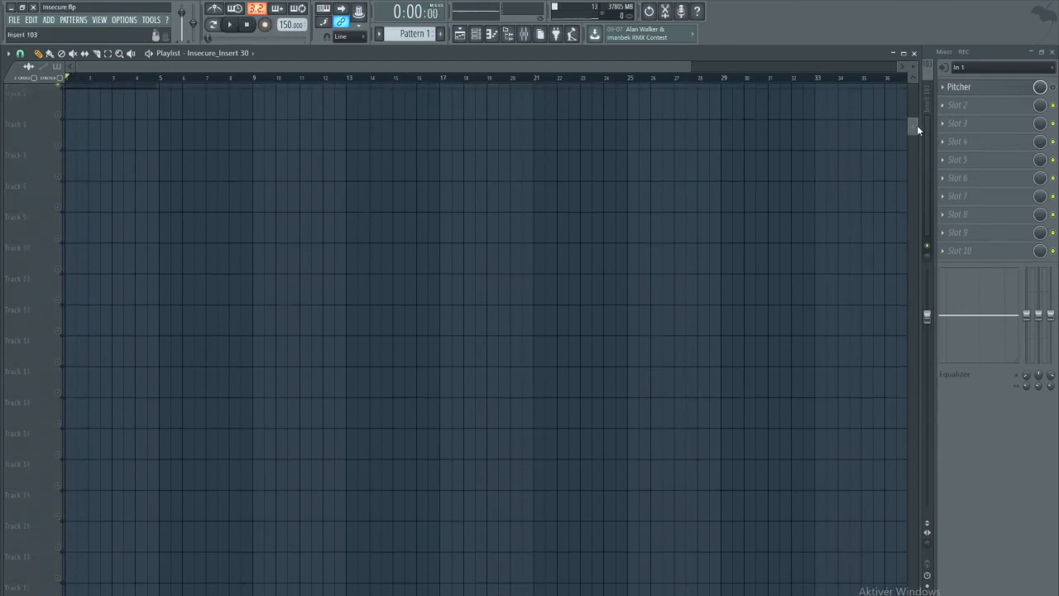
pyautogui.click(926, 128)
pyautogui.click(877, 145)
pyautogui.click(546, 177)
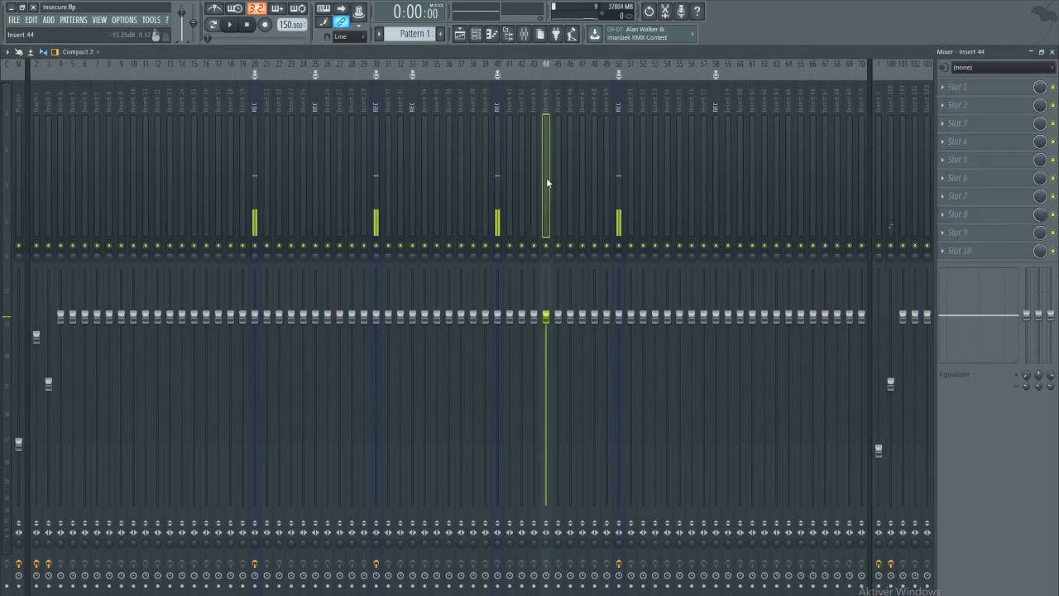
# Return to the playlist and unsolo Track 4 so all tracks are active.
pyautogui.click(460, 34)
pyautogui.scroll(6, 369, 156)
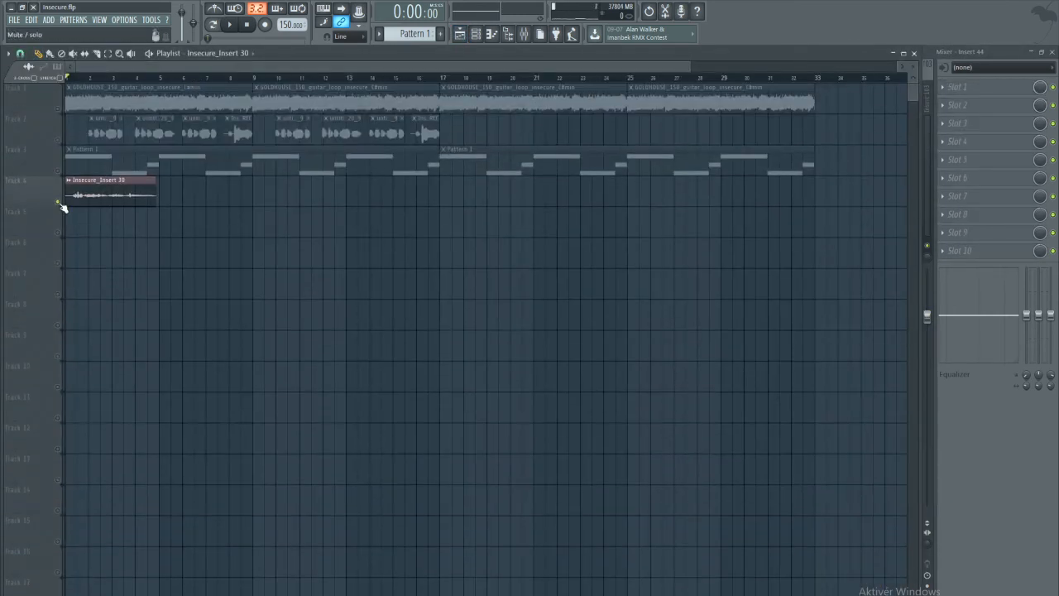
pyautogui.rightClick(57, 201)
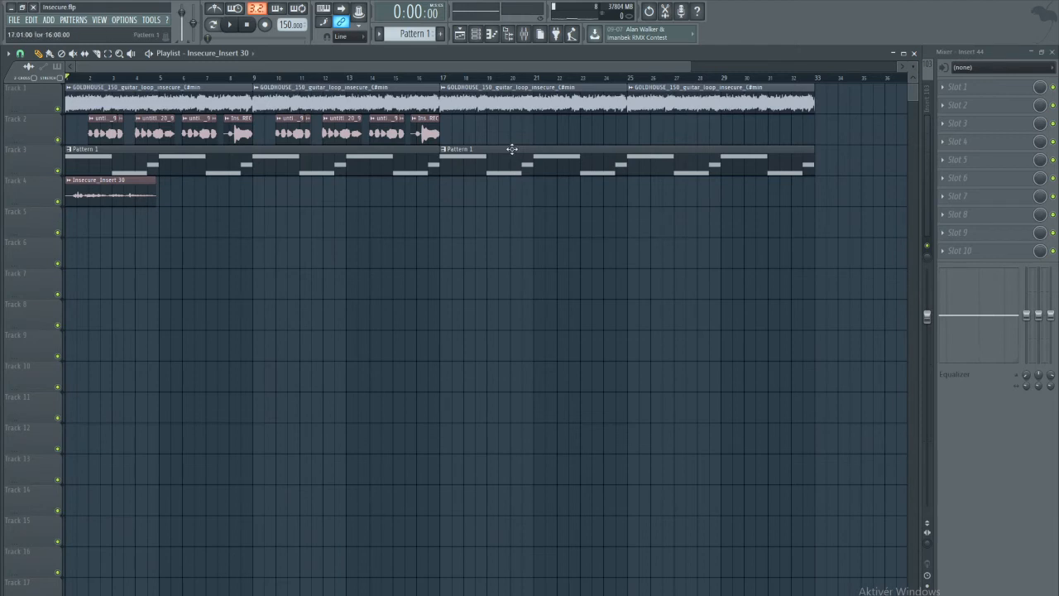
# Close the playlist and the mixer, leaving the channel rack open.
pyautogui.press('F9')
pyautogui.press('F9')
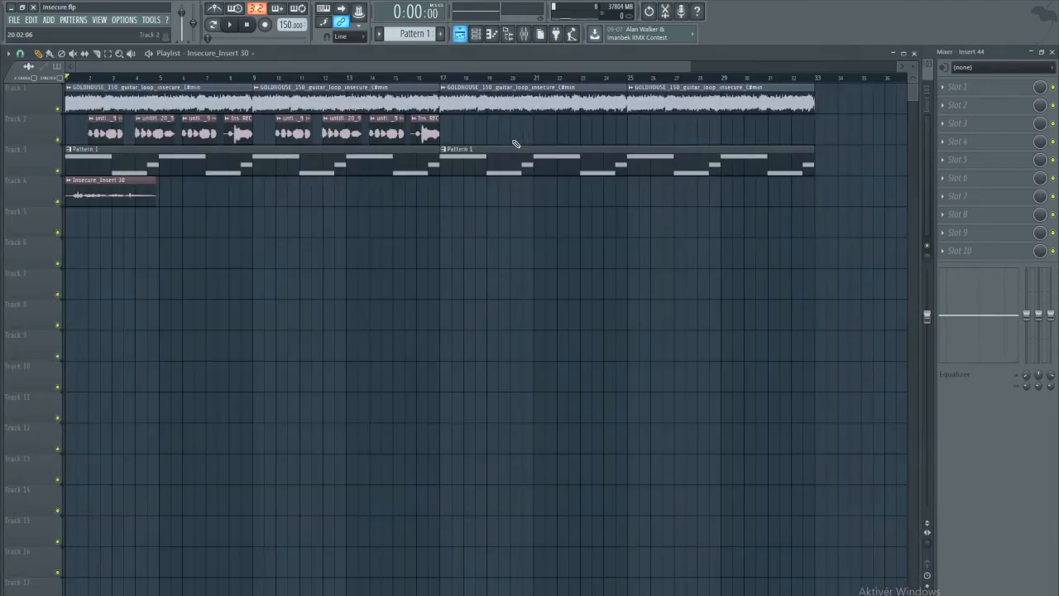
pyautogui.click(914, 54)
pyautogui.click(1052, 53)
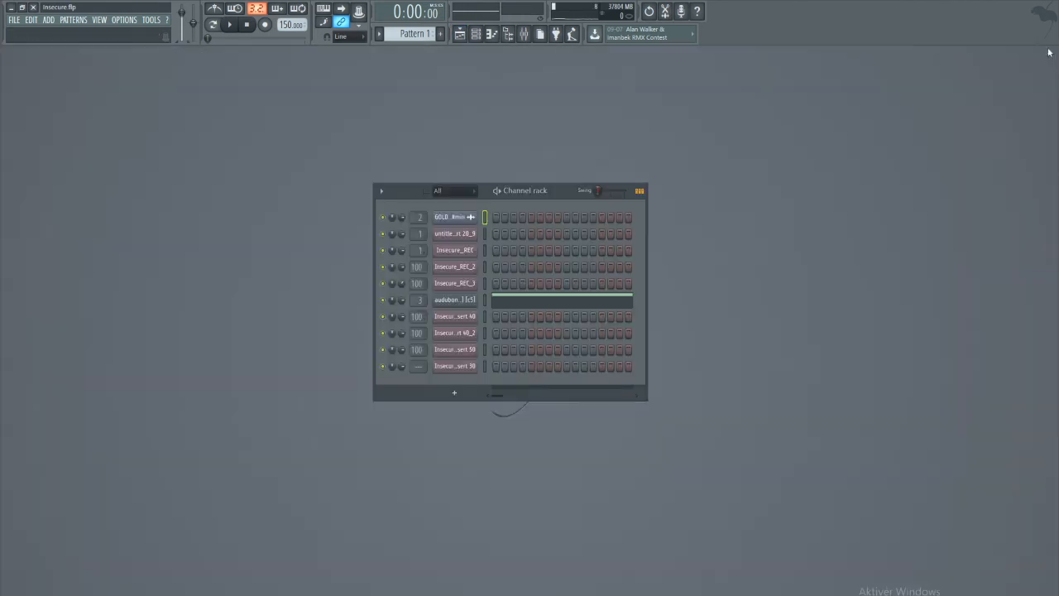
pyautogui.press('F5')
pyautogui.press('F5')
pyautogui.press('F5')
pyautogui.press('F5')
pyautogui.hotkey('alt', 'Tab')
pyautogui.hotkey('alt', 'Tab')
pyautogui.hotkey('alt', 'Tab')
pyautogui.hotkey('alt', 'Tab')
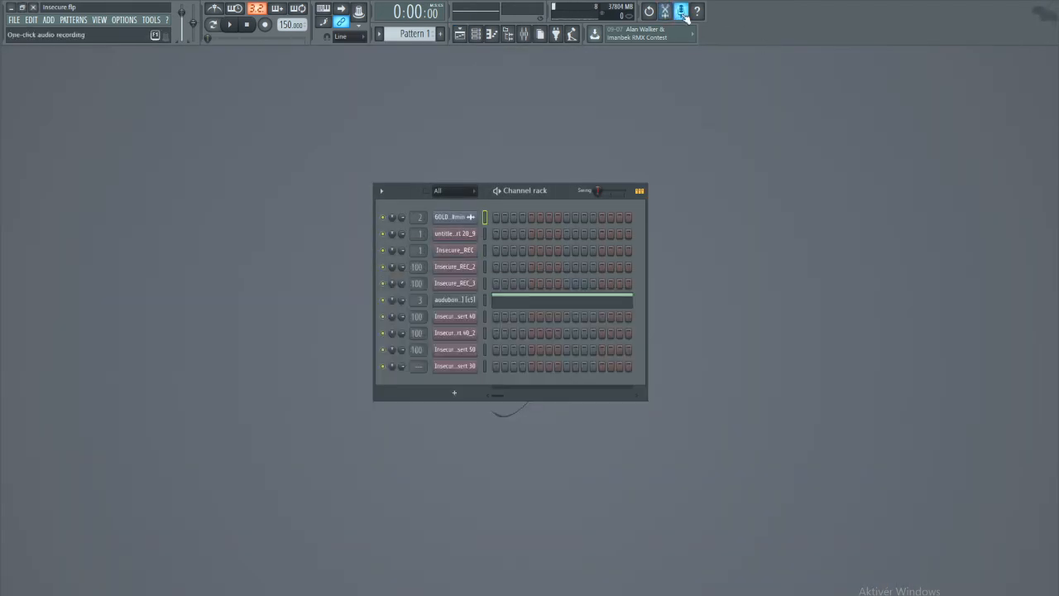
# View the one-click audio recording options, dismiss them, and open the mixer with the REC track at insert 33 selected.
pyautogui.click(682, 11)
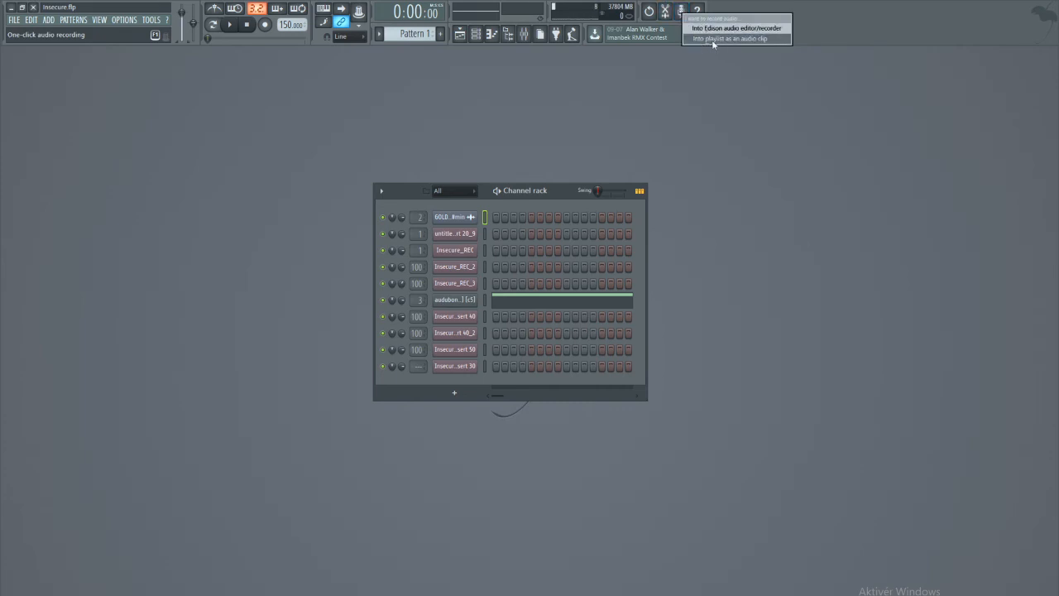
pyautogui.click(526, 36)
pyautogui.moveTo(506, 108); pyautogui.dragTo(379, 168)
pyautogui.click(413, 159)
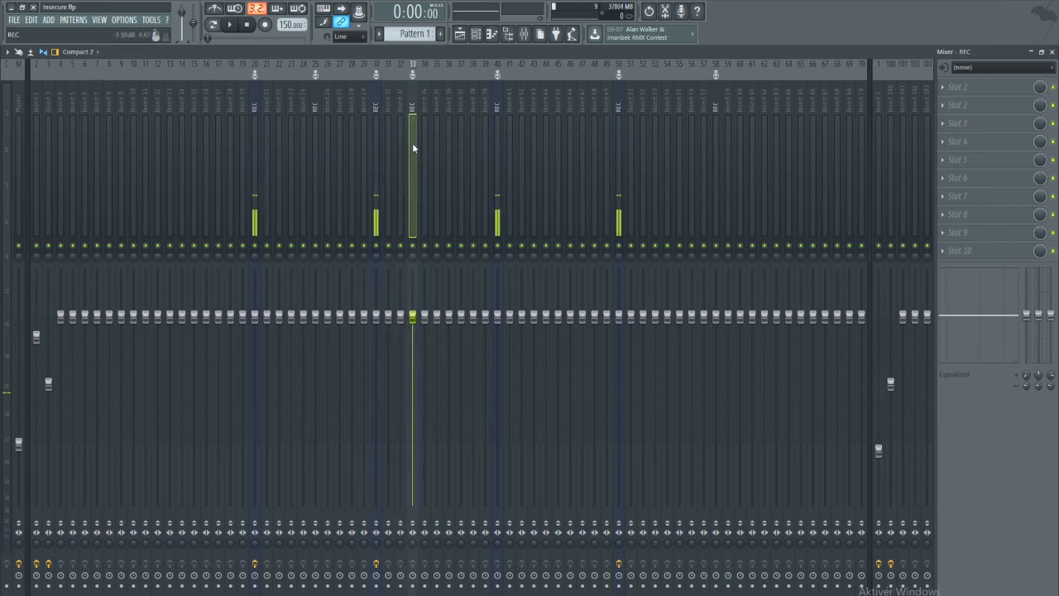
# Start one-click recording into the playlist as an audio clip, using In 1 as the REC track's input, and show the playlist.
pyautogui.click(681, 10)
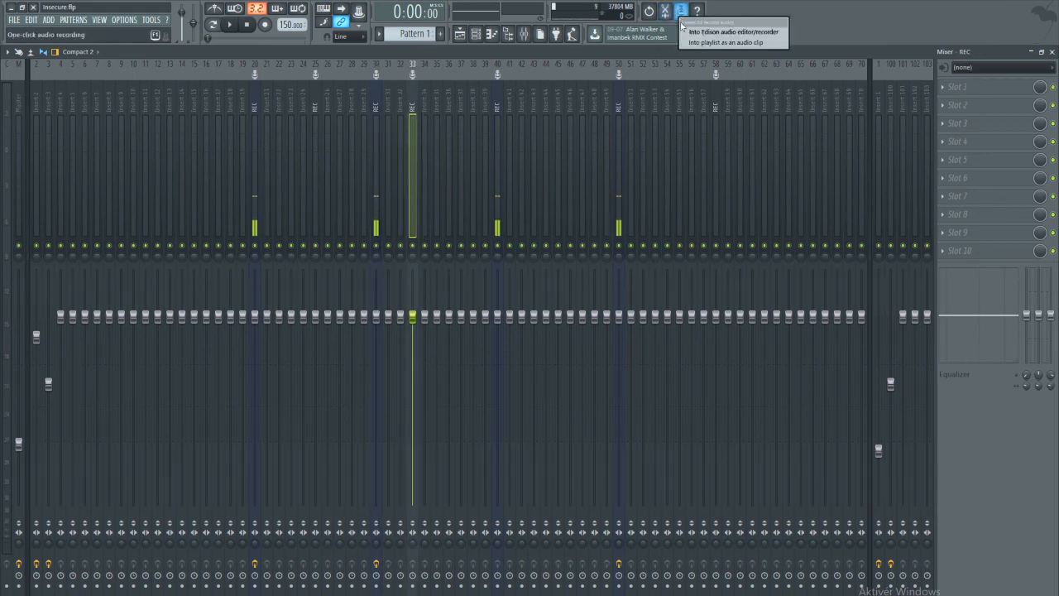
pyautogui.click(748, 45)
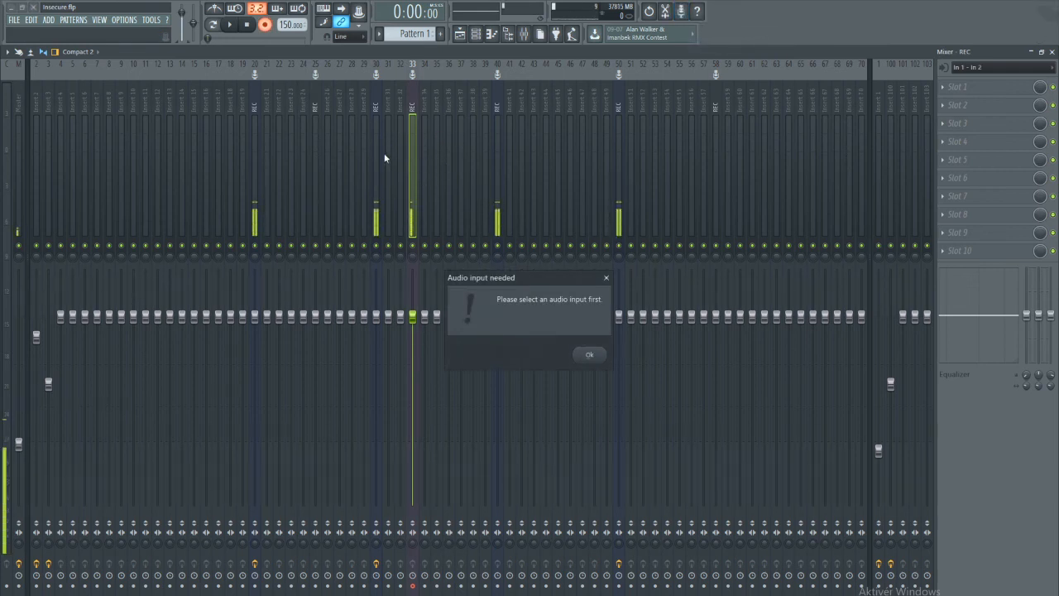
pyautogui.click(589, 354)
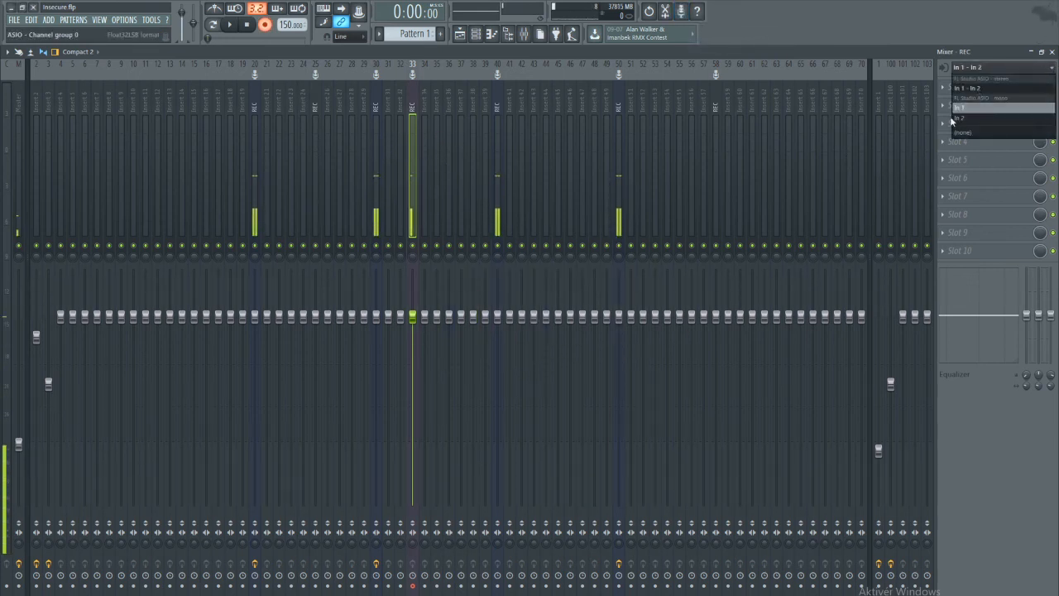
pyautogui.click(962, 116)
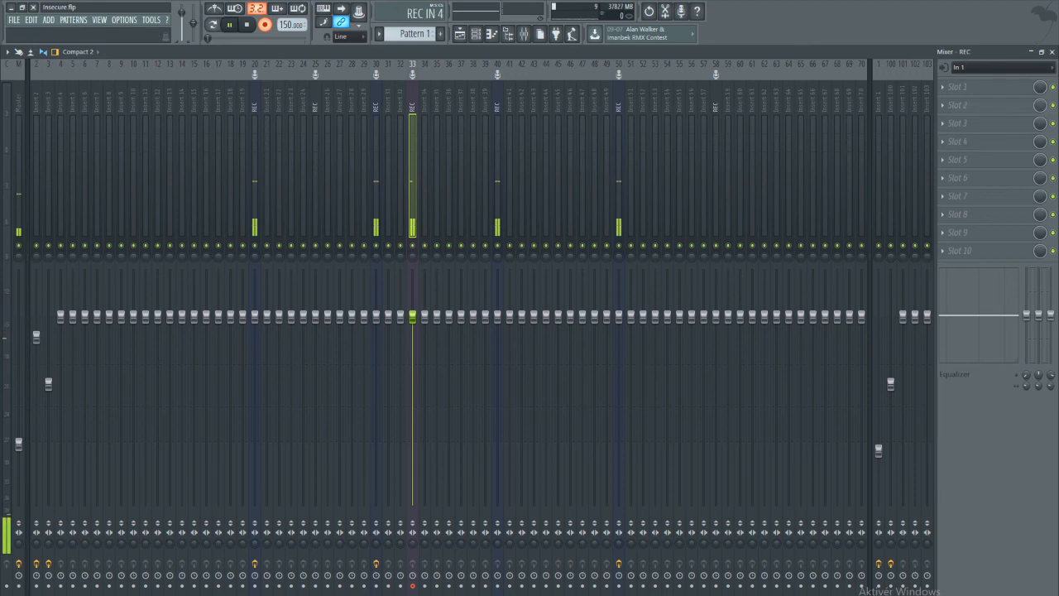
pyautogui.press('space')
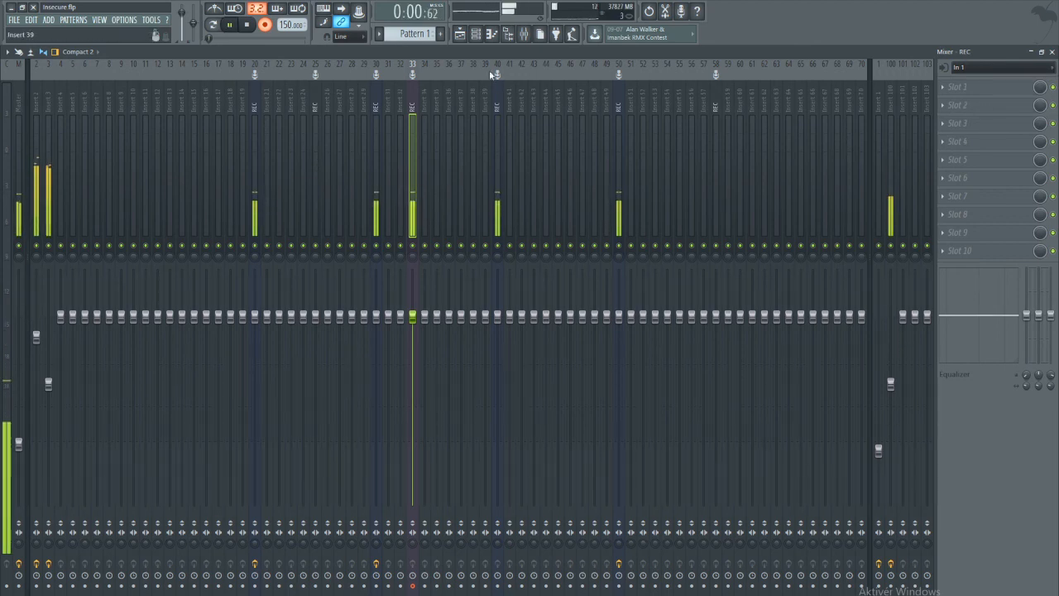
pyautogui.click(459, 34)
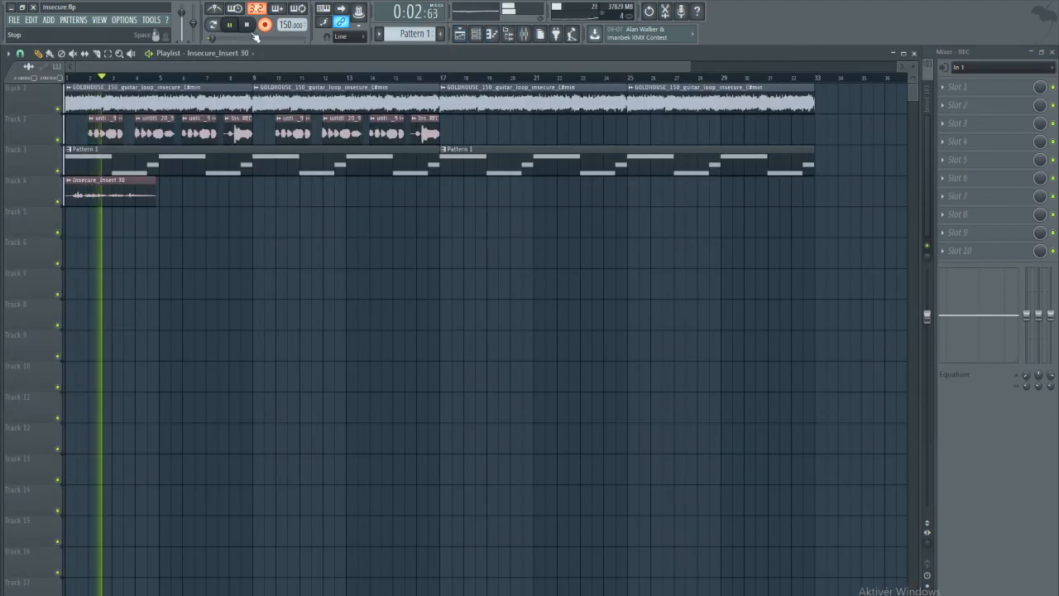
# Stop the recording and delete the newly recorded clip on Track 5 and the Insecure_Insert 30 clip on Track 4.
pyautogui.press('space')
pyautogui.rightClick(71, 227)
pyautogui.rightClick(139, 196)
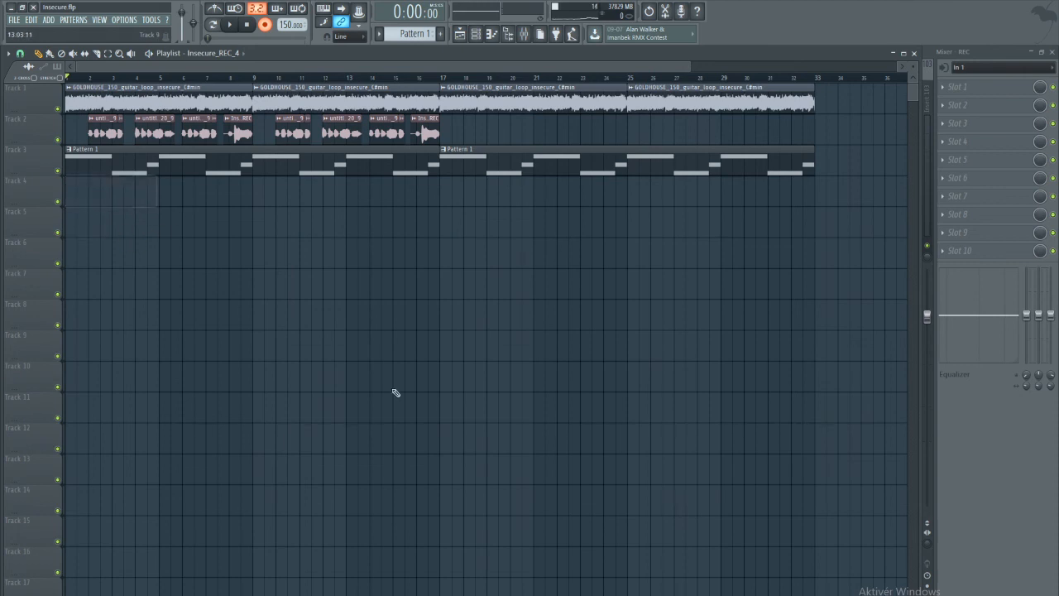